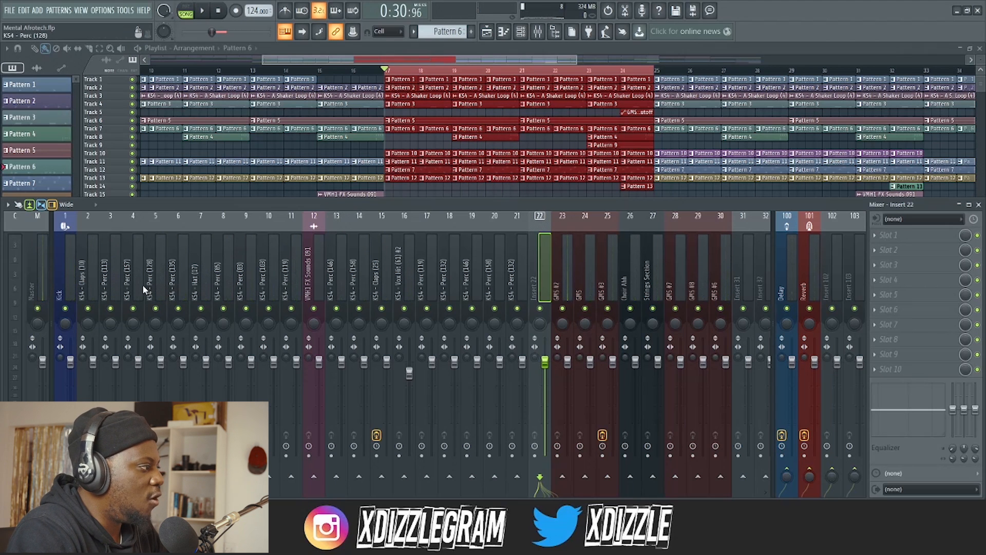
Create a submix from mixer tracks 2 to 22, with track 22 as the bus named Perc master.
{"action": "left_click", "coordinate": [92, 291]}
{"action": "left_click_drag", "start_coordinate": [114, 285], "coordinate": [538, 296]}
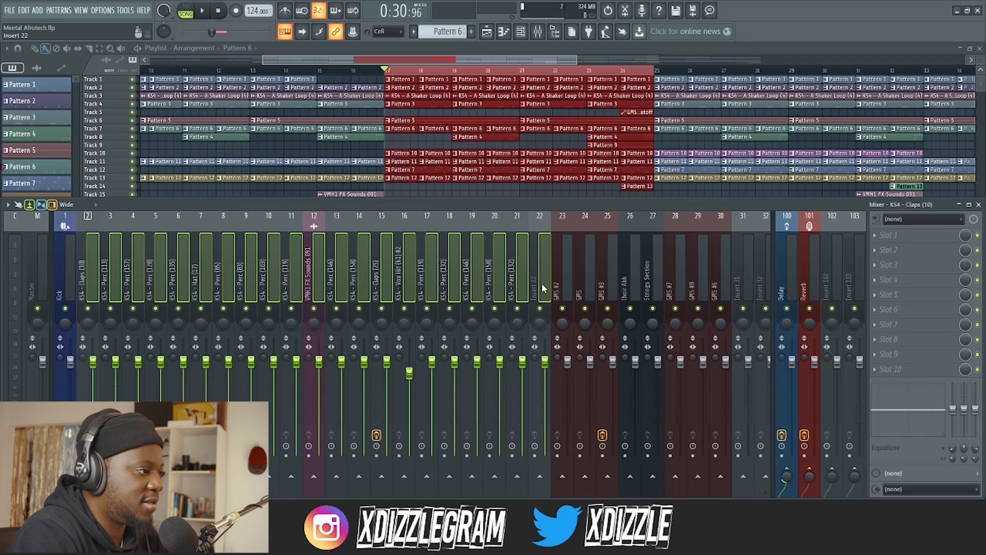
{"action": "right_click", "coordinate": [544, 255]}
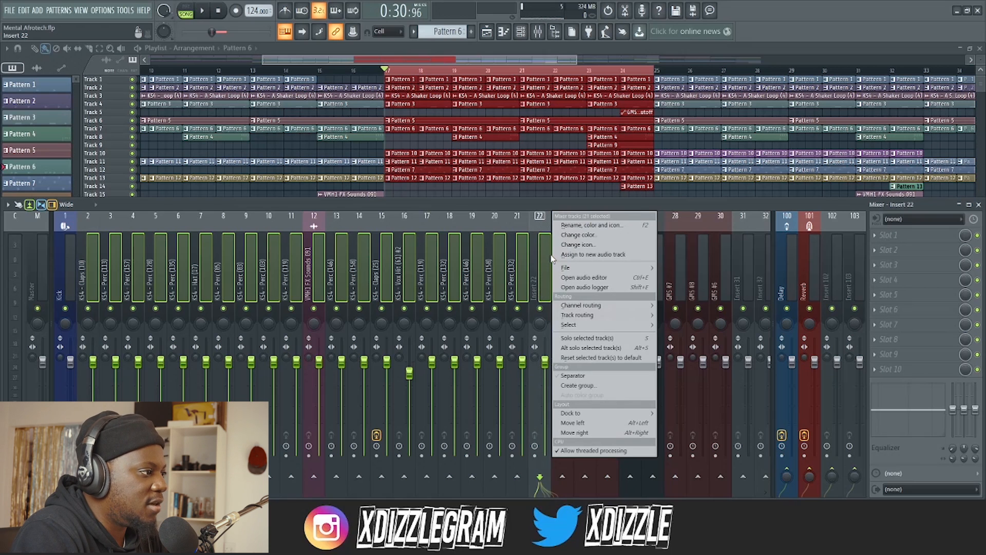
{"action": "mouse_move", "coordinate": [617, 315]}
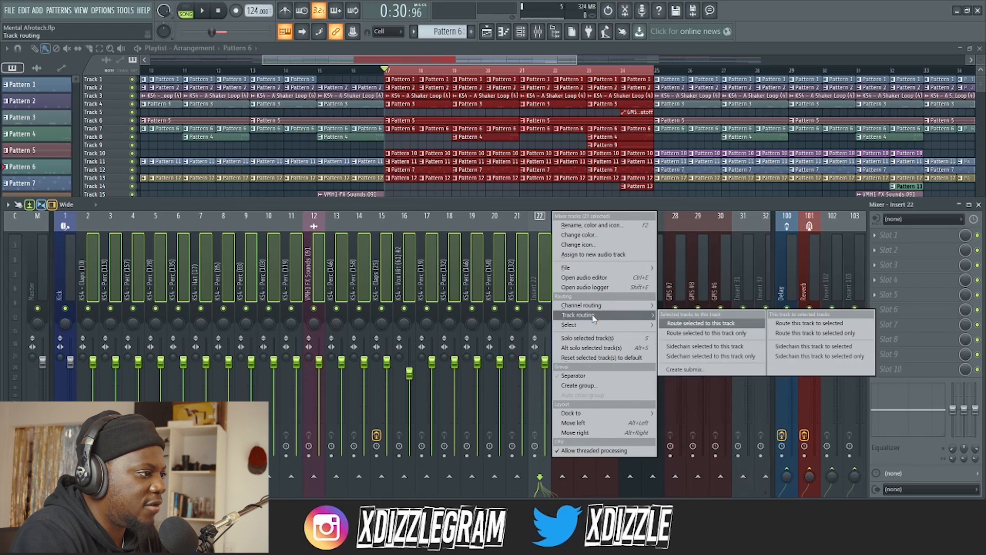
{"action": "left_click", "coordinate": [696, 368]}
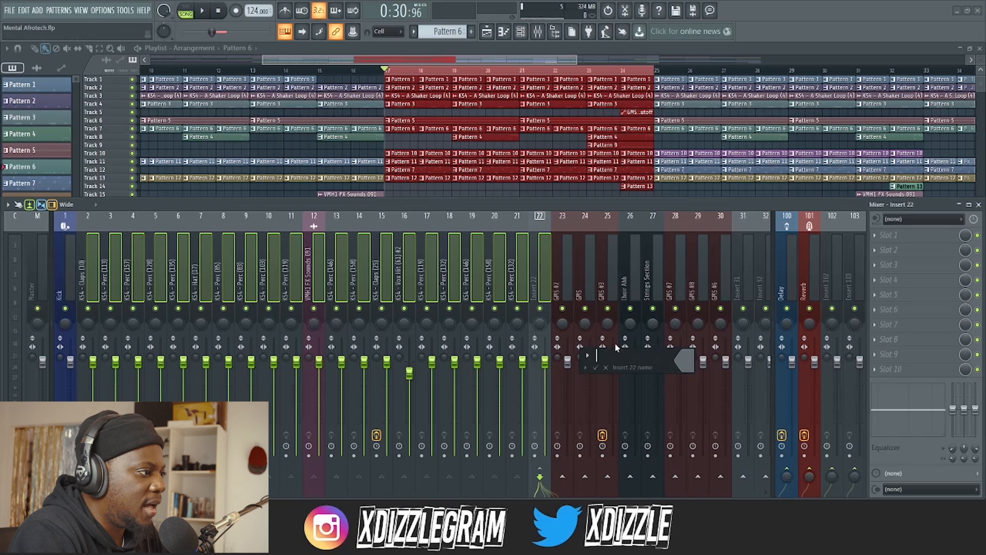
{"action": "left_click", "coordinate": [585, 368]}
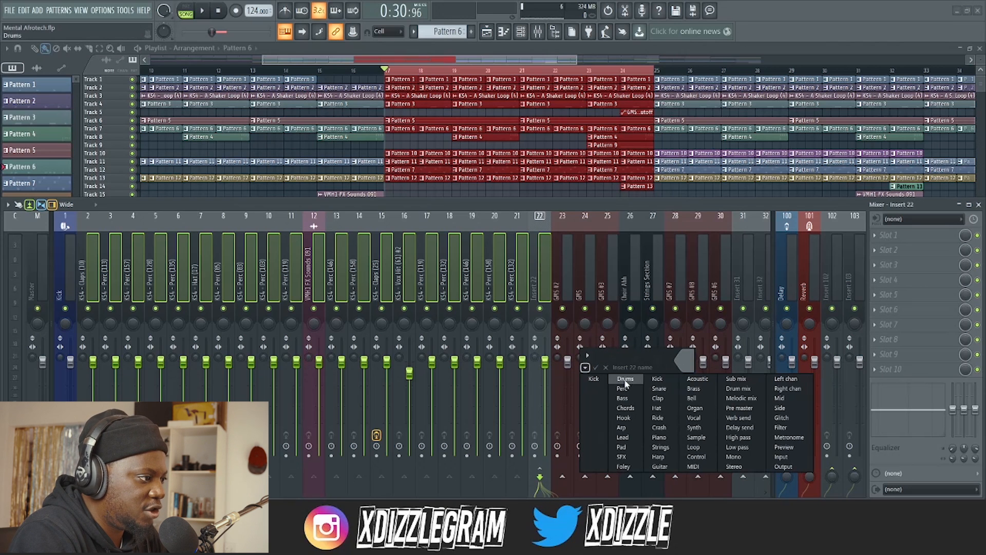
{"action": "left_click", "coordinate": [631, 392]}
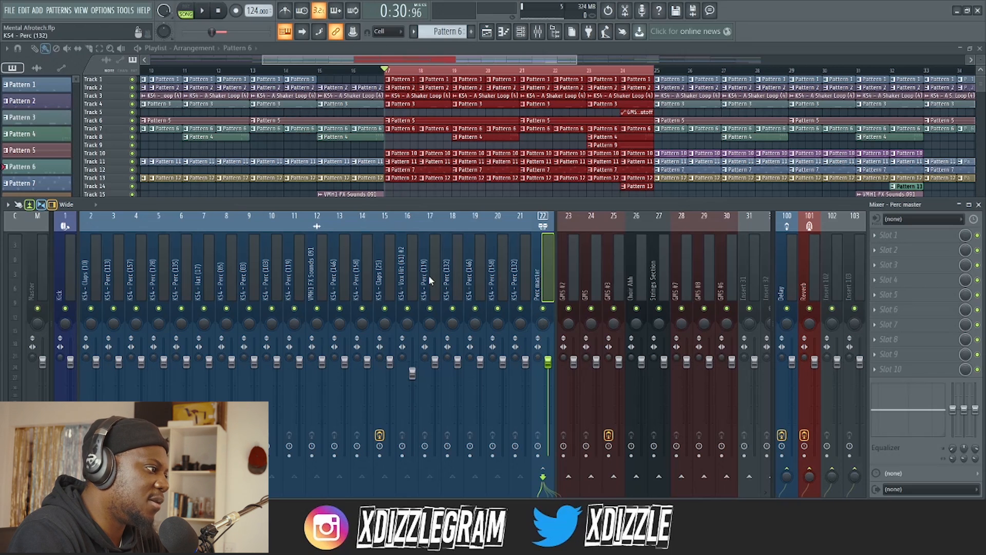
Inspect the routing of percussion tracks 2 to 21 into the Perc master bus.
{"action": "left_click", "coordinate": [90, 267]}
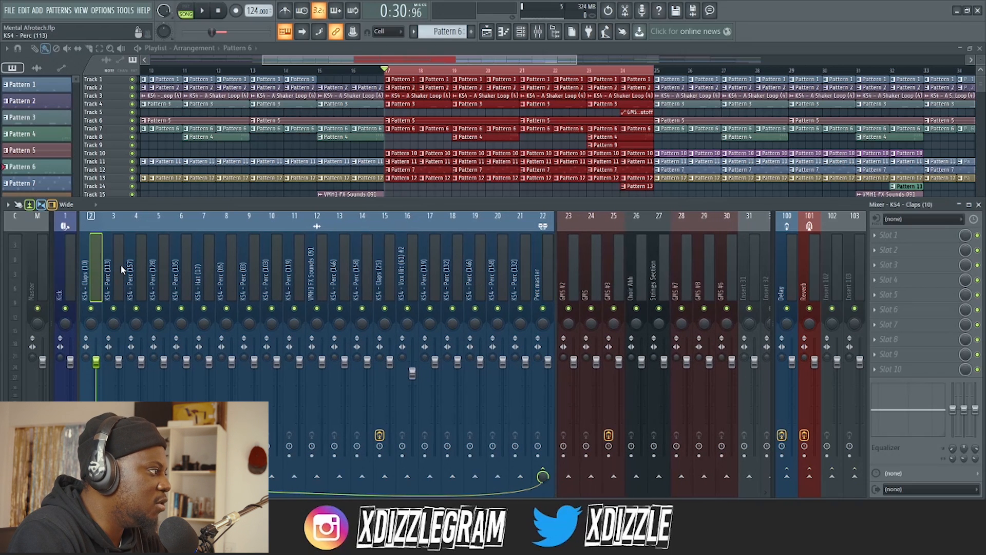
{"action": "left_click_drag", "start_coordinate": [120, 264], "coordinate": [517, 278]}
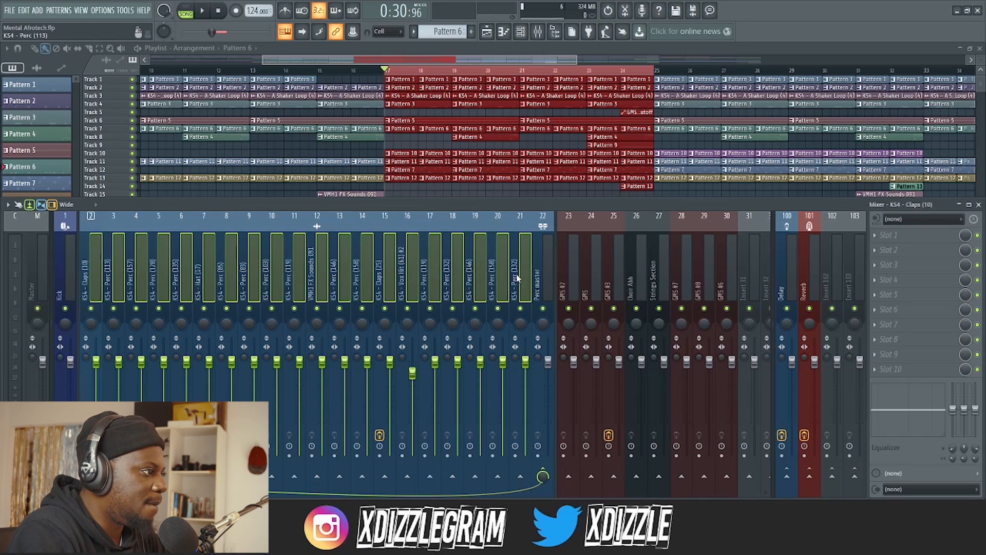
{"action": "left_click", "coordinate": [545, 272]}
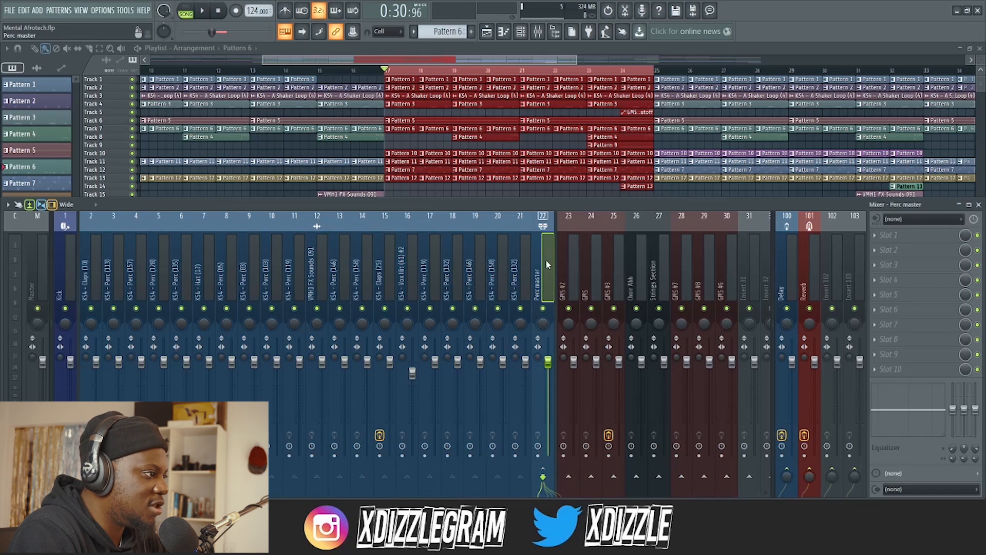
Try to solo the Perc master bus together with the percussion tracks that feed it.
{"action": "key", "text": "space"}
{"action": "left_click", "coordinate": [543, 308], "text": "ctrl"}
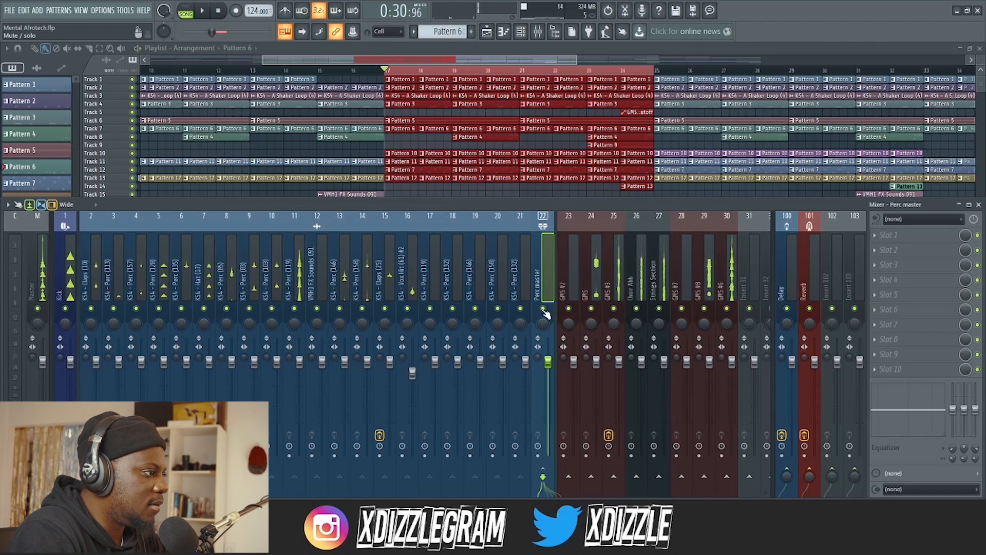
{"action": "key", "text": "space"}
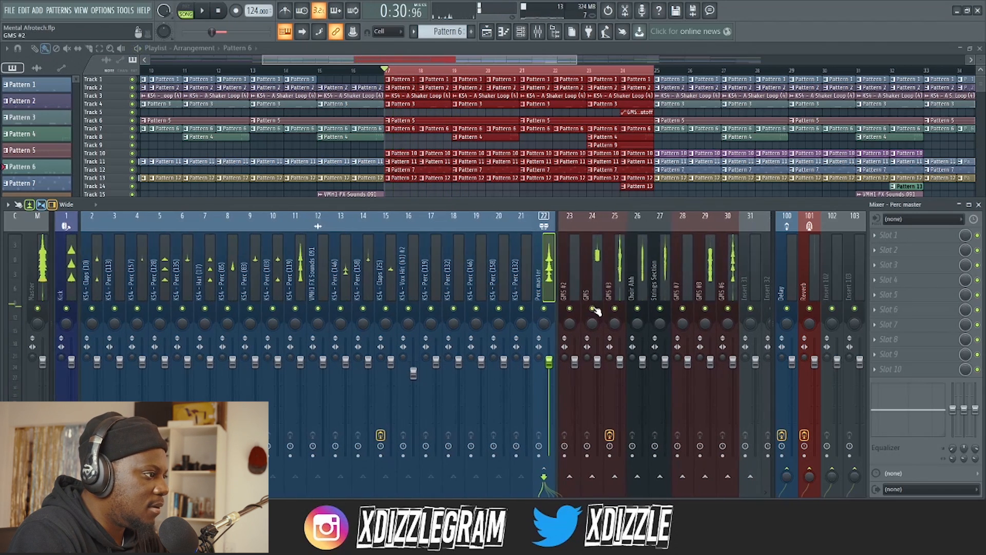
{"action": "right_click", "coordinate": [543, 309]}
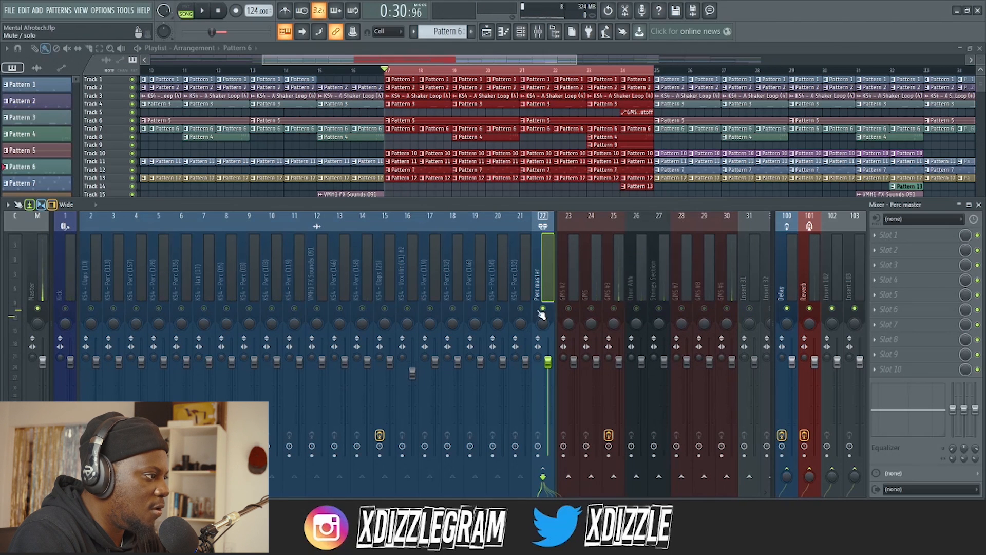
{"action": "left_click", "coordinate": [522, 308]}
{"action": "left_click", "coordinate": [499, 309]}
{"action": "left_click", "coordinate": [477, 308]}
{"action": "left_click", "coordinate": [453, 308]}
{"action": "left_click", "coordinate": [520, 308]}
{"action": "left_click", "coordinate": [521, 309]}
{"action": "right_click", "coordinate": [521, 308]}
{"action": "right_click", "coordinate": [521, 309]}
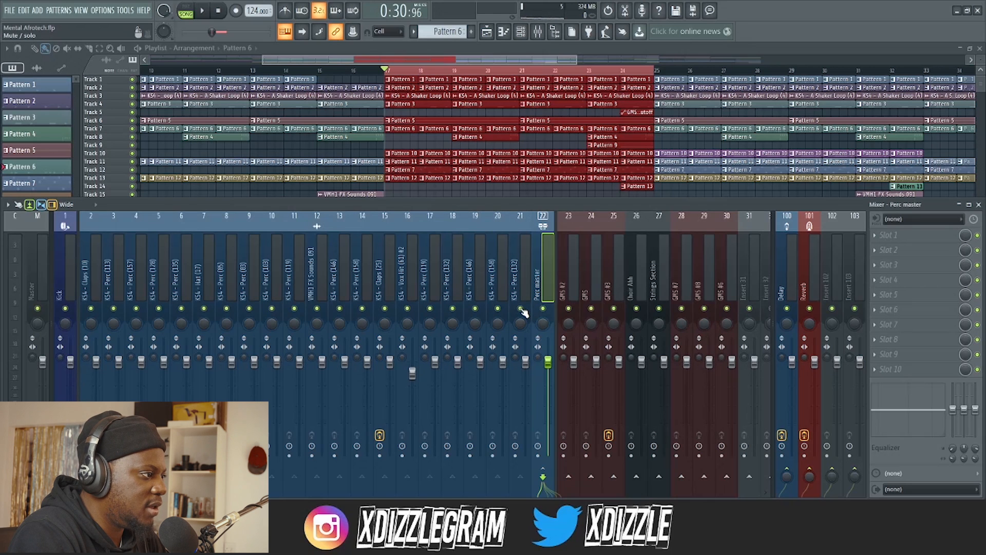
Mute mixer tracks 23 to 30, the Kick and KS4 - Vox Hit (61) #2 while auditioning the percussion.
{"action": "left_click", "coordinate": [568, 308]}
{"action": "left_click", "coordinate": [592, 308]}
{"action": "left_click", "coordinate": [614, 308]}
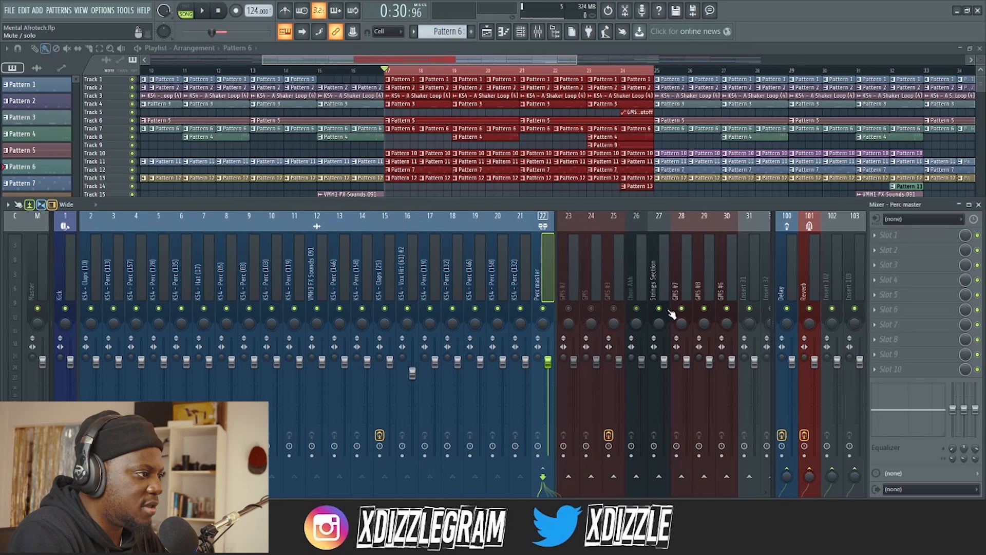
{"action": "key", "text": "space"}
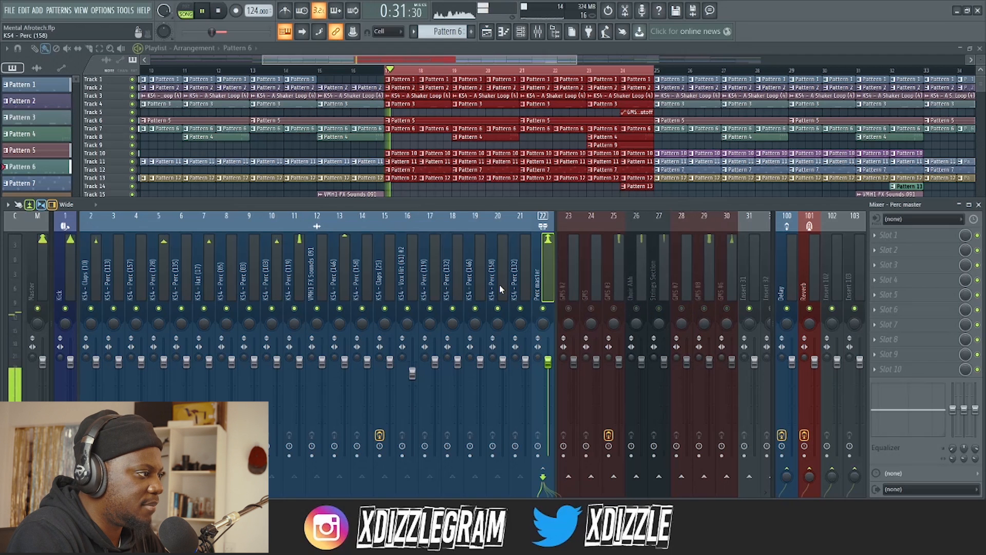
{"action": "left_click", "coordinate": [66, 308]}
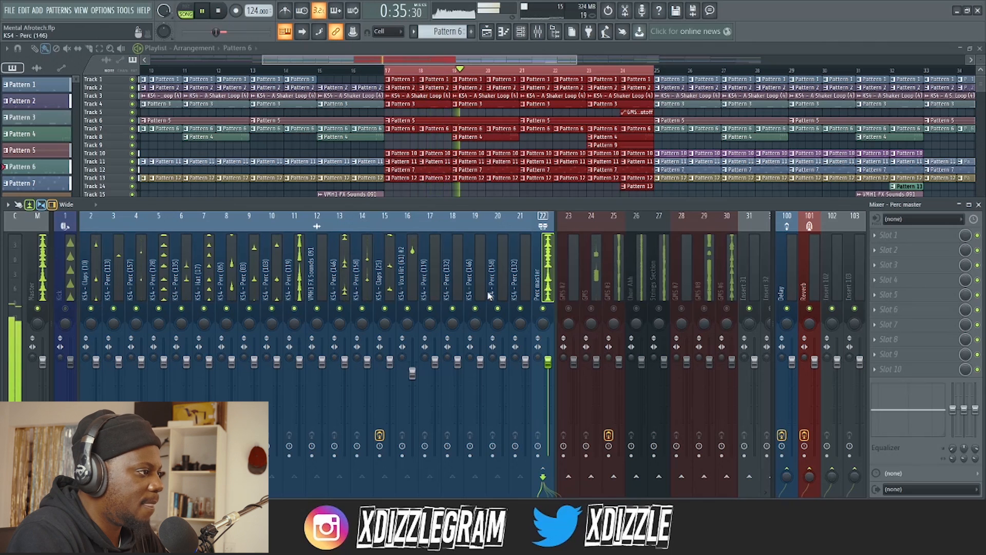
{"action": "left_click", "coordinate": [408, 308]}
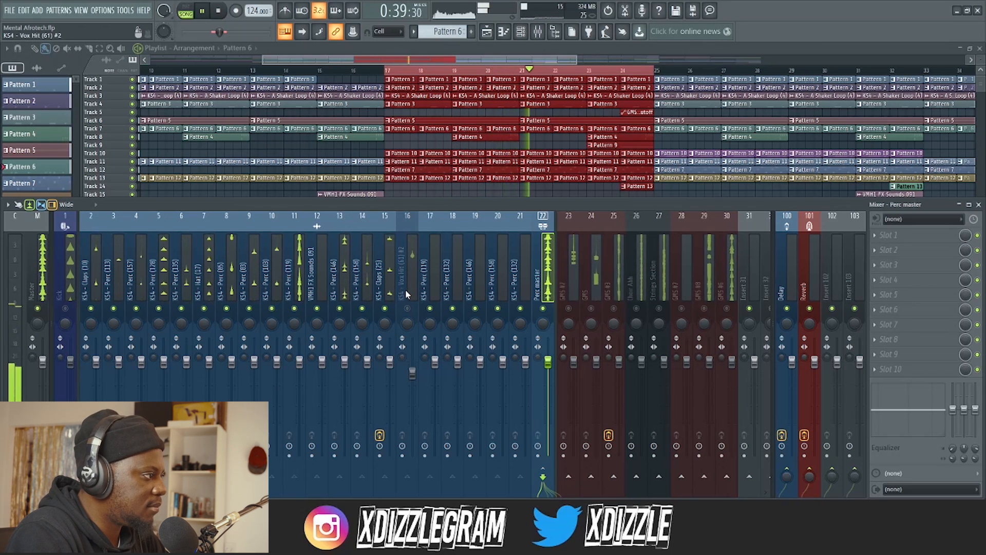
{"action": "key", "text": "space"}
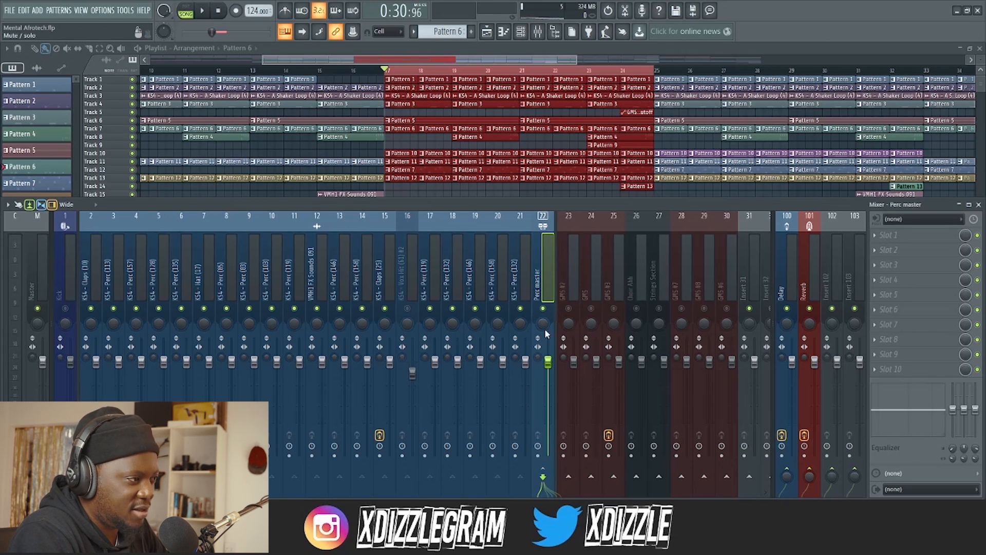
Rename the empty mixer track Insert 102, beside the Delay and Reverb sends, as COmp.
{"action": "left_click", "coordinate": [833, 275]}
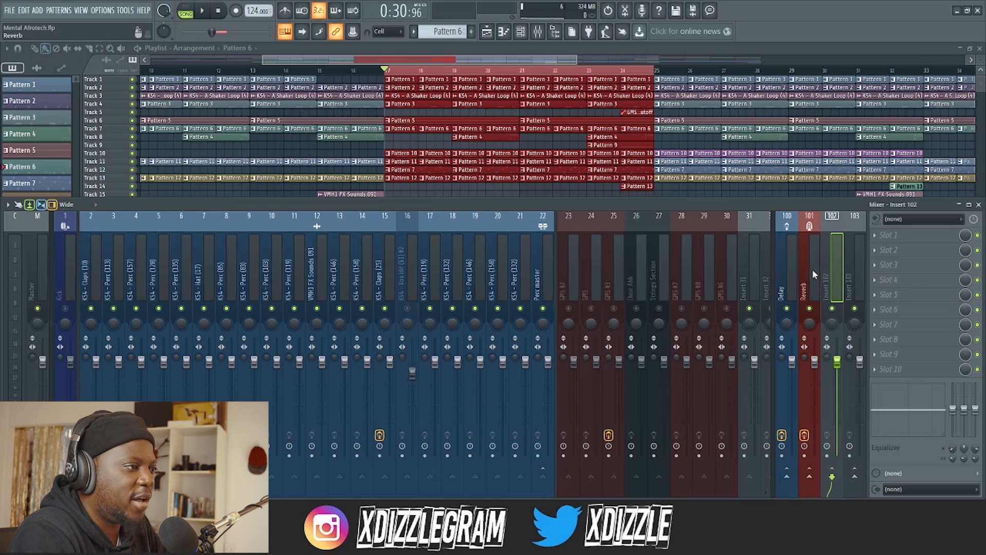
{"action": "left_click", "coordinate": [782, 265]}
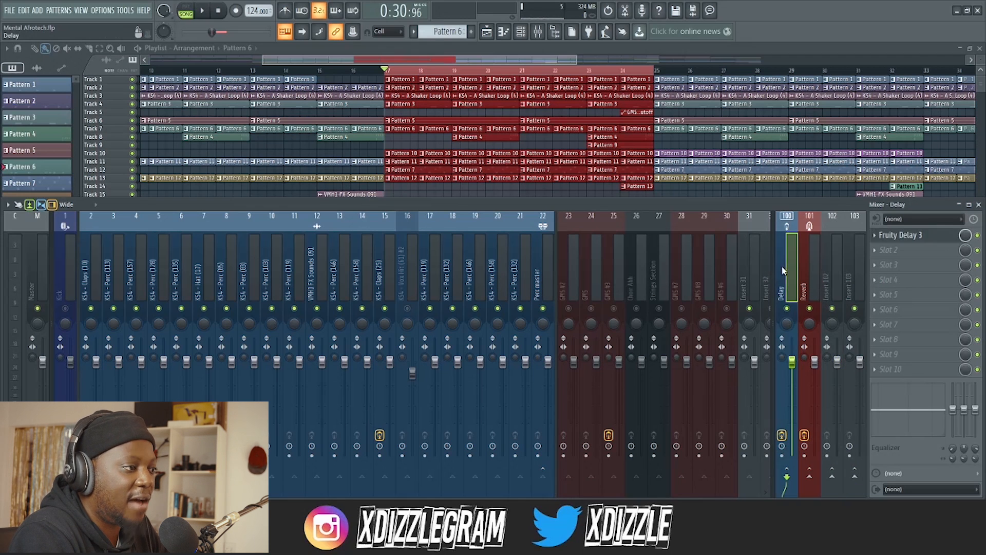
{"action": "left_click", "coordinate": [807, 280]}
{"action": "right_click", "coordinate": [832, 275]}
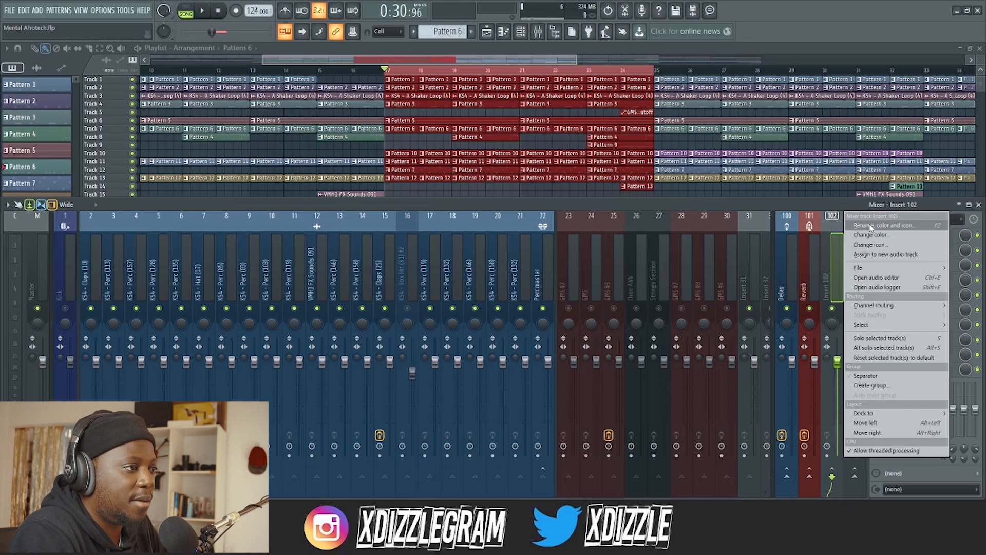
{"action": "left_click", "coordinate": [874, 227]}
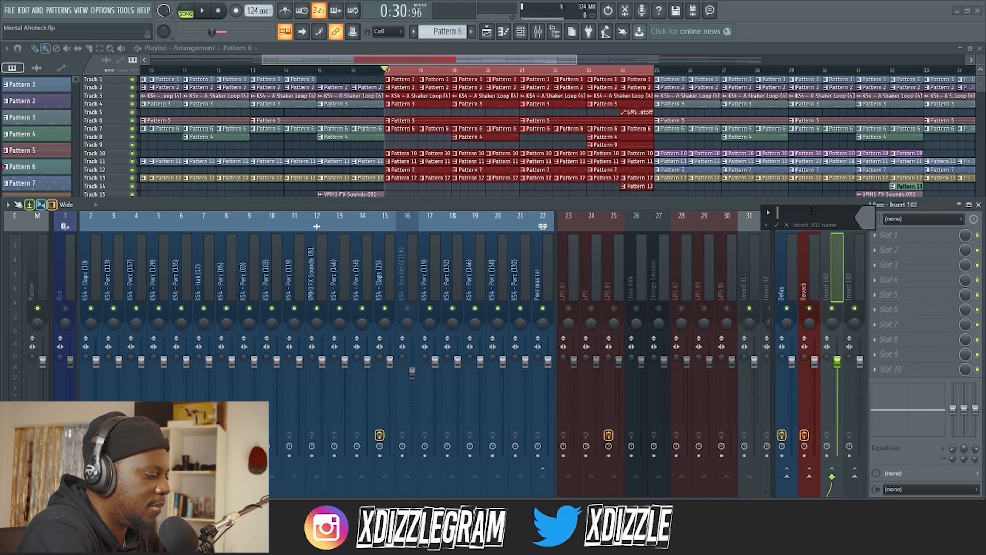
{"action": "key", "text": "Return"}
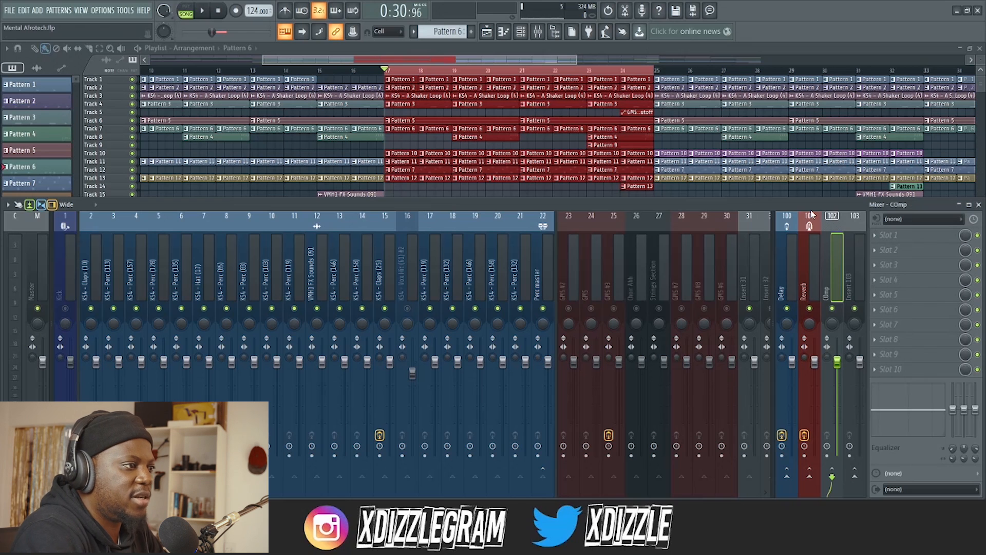
Load FabFilter Pro-C into effect slot 2 of the COmp track.
{"action": "left_click", "coordinate": [908, 247]}
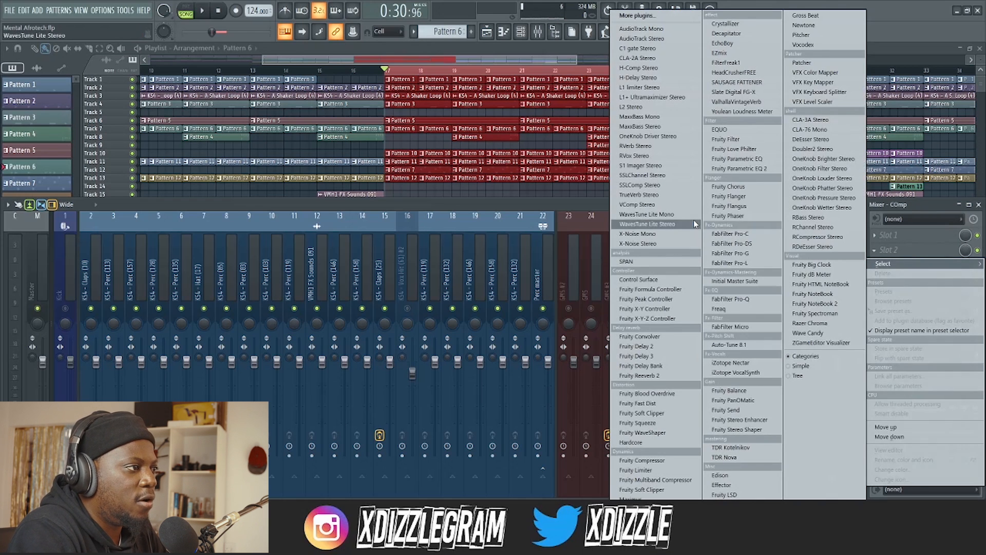
{"action": "left_click_drag", "start_coordinate": [732, 234], "coordinate": [757, 235]}
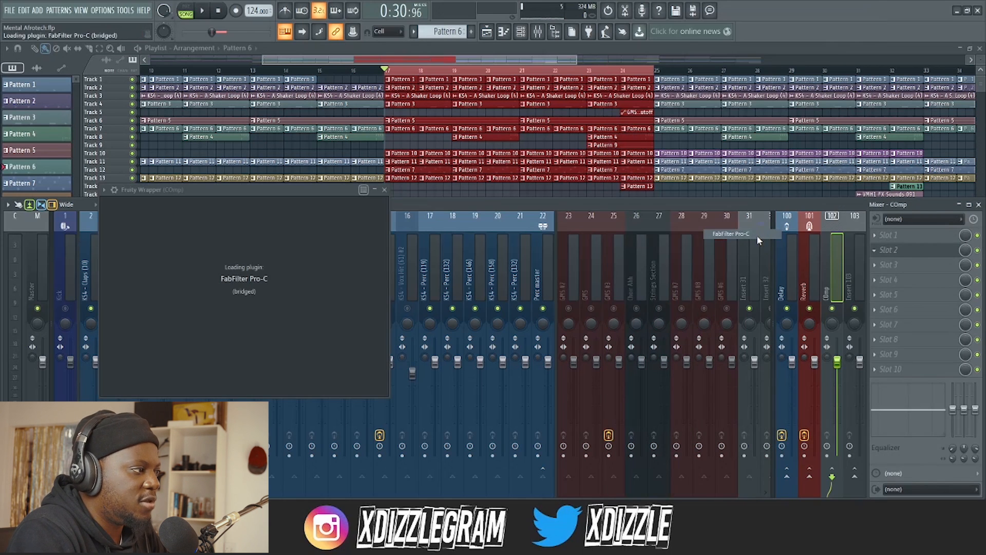
{"action": "left_click_drag", "start_coordinate": [595, 185], "coordinate": [583, 186]}
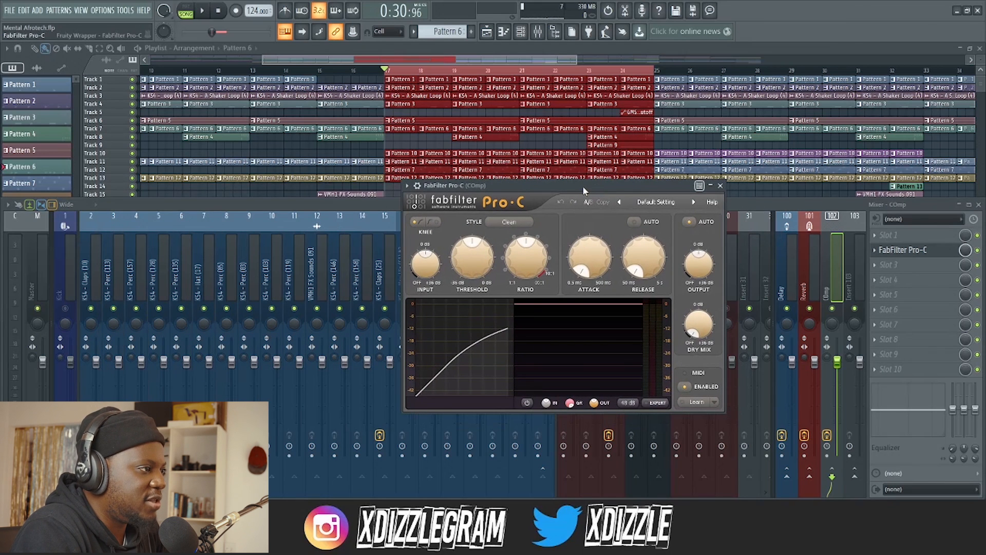
Apply the Parallel Compression preset from the Drums category to the compressor.
{"action": "left_click", "coordinate": [649, 203]}
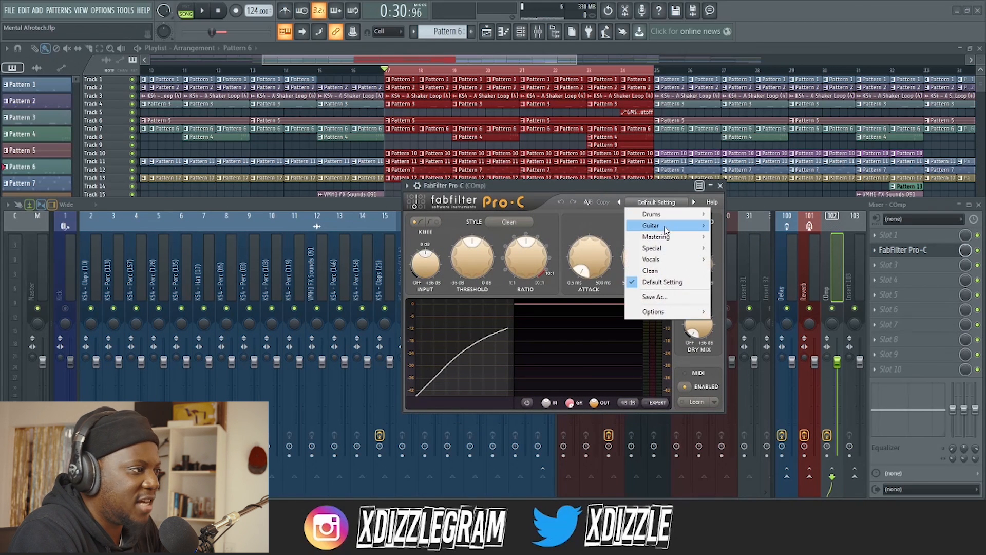
{"action": "mouse_move", "coordinate": [668, 213]}
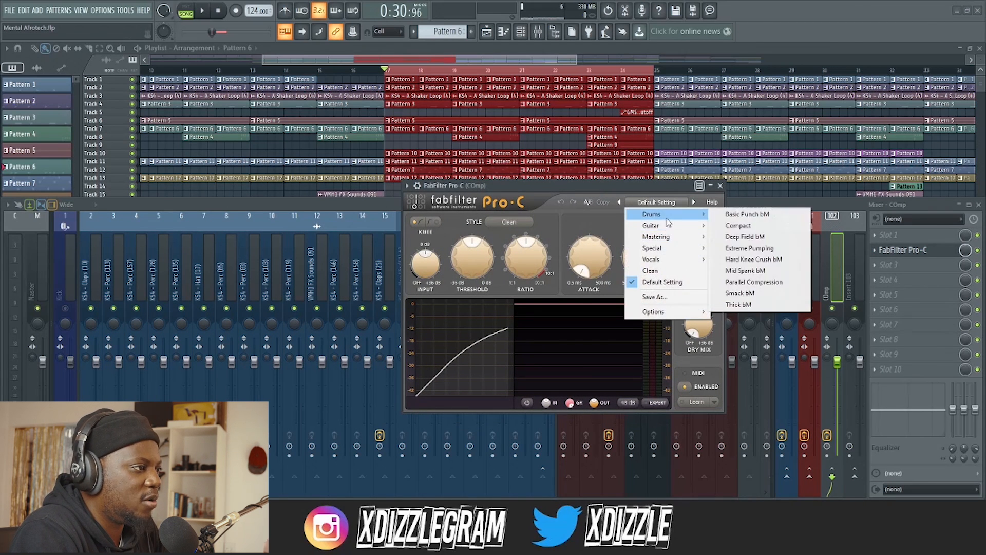
{"action": "left_click", "coordinate": [770, 283]}
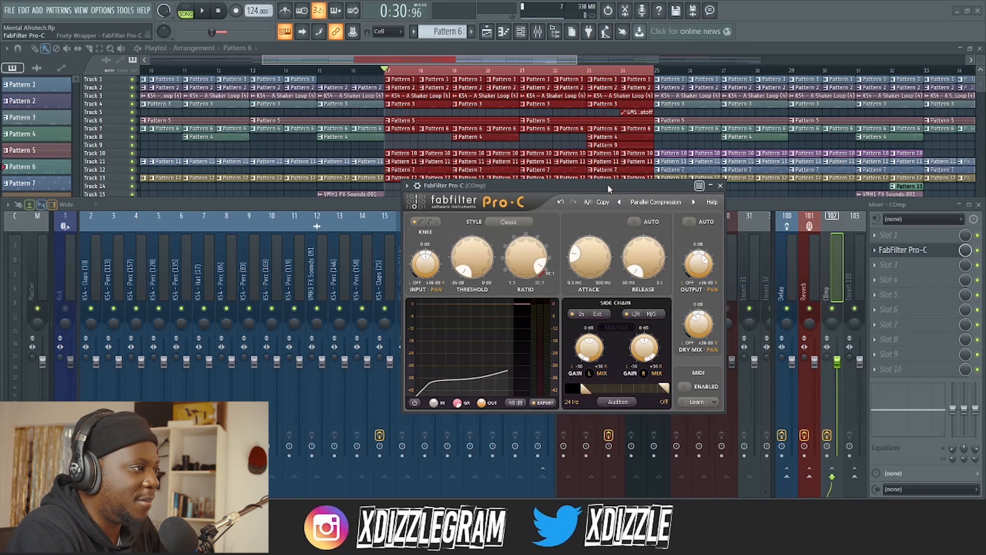
{"action": "left_click_drag", "start_coordinate": [609, 189], "coordinate": [609, 200]}
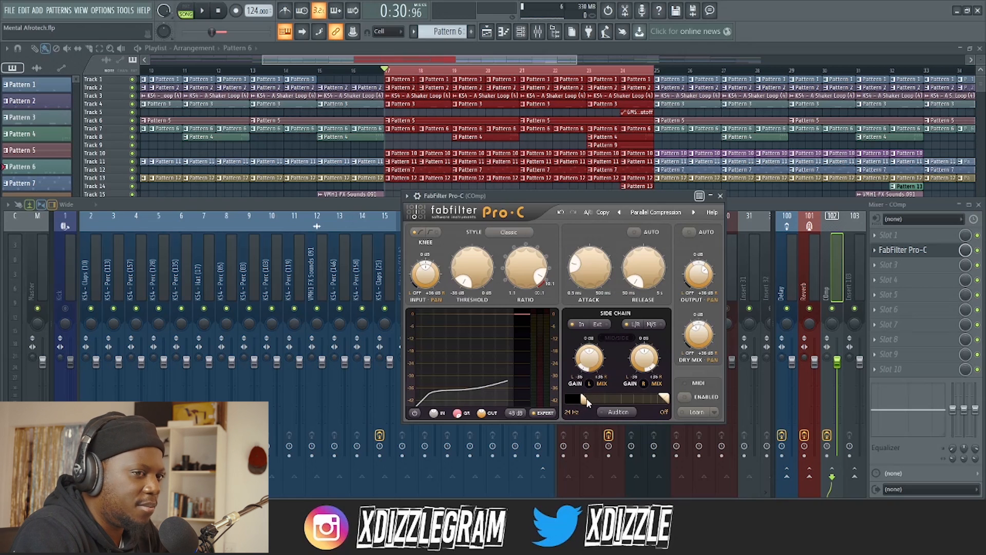
Narrow the compressor's side-chain filter to a range of about 53.86 Hz to 12.16 kHz.
{"action": "left_click_drag", "start_coordinate": [585, 401], "coordinate": [652, 401]}
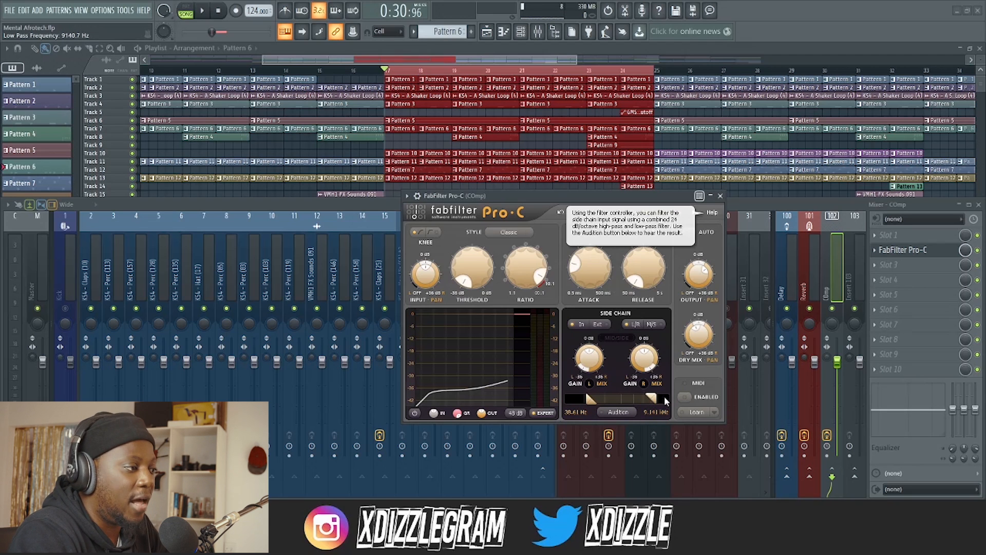
{"action": "left_click_drag", "start_coordinate": [588, 399], "coordinate": [654, 397]}
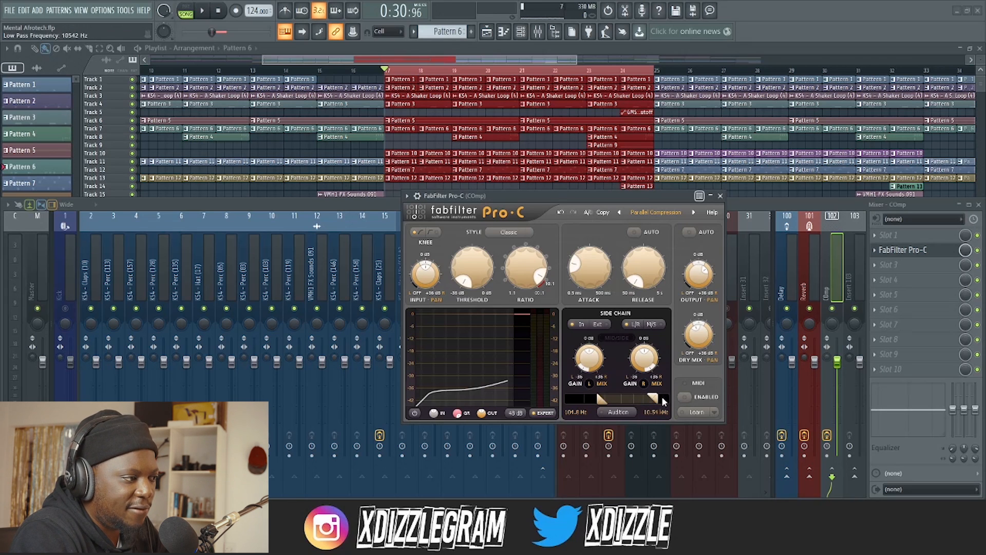
{"action": "left_click_drag", "start_coordinate": [653, 398], "coordinate": [589, 402]}
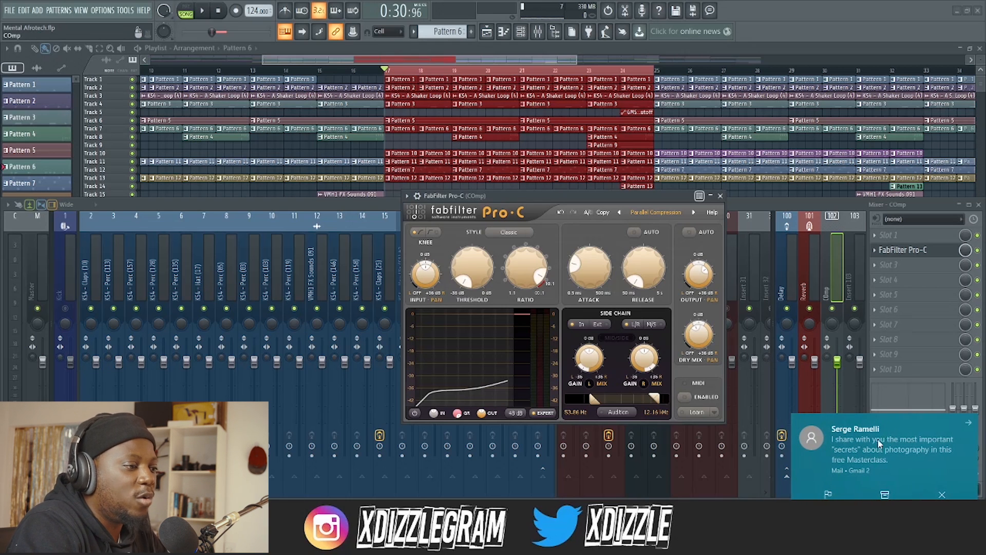
{"action": "left_click", "coordinate": [943, 495]}
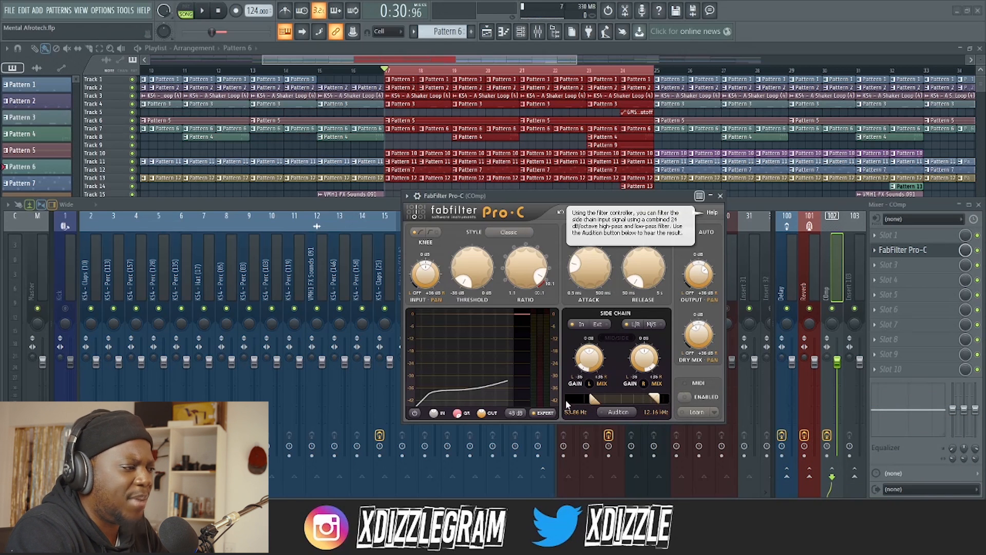
{"action": "mouse_move", "coordinate": [549, 399]}
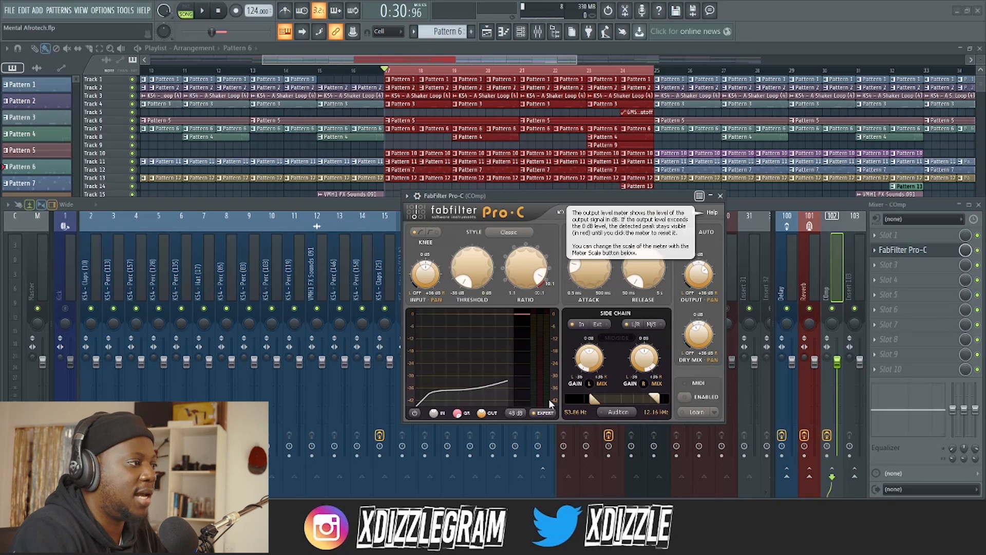
Play the song and raise the Perc master track's send level to the COmp track to about 98%.
{"action": "left_click", "coordinate": [720, 195]}
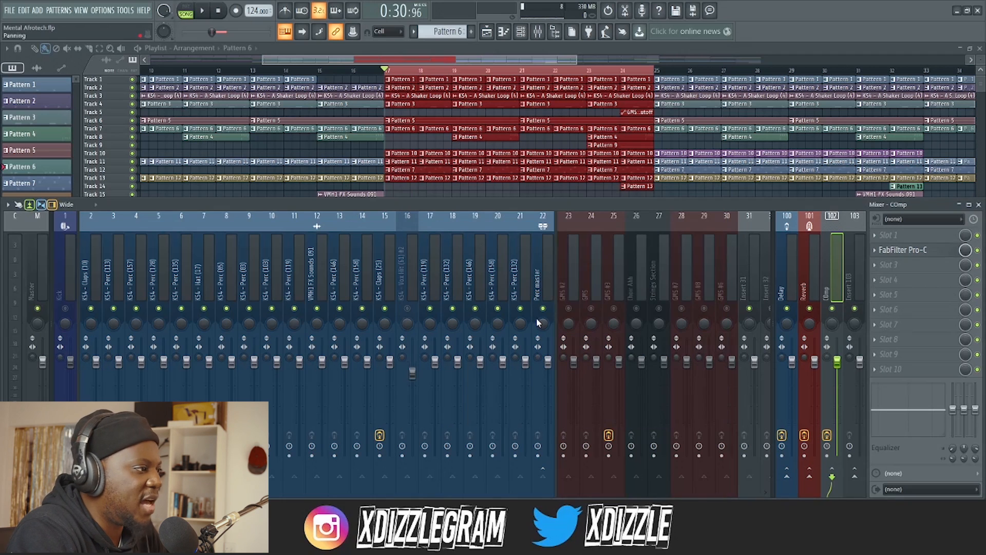
{"action": "left_click", "coordinate": [546, 287]}
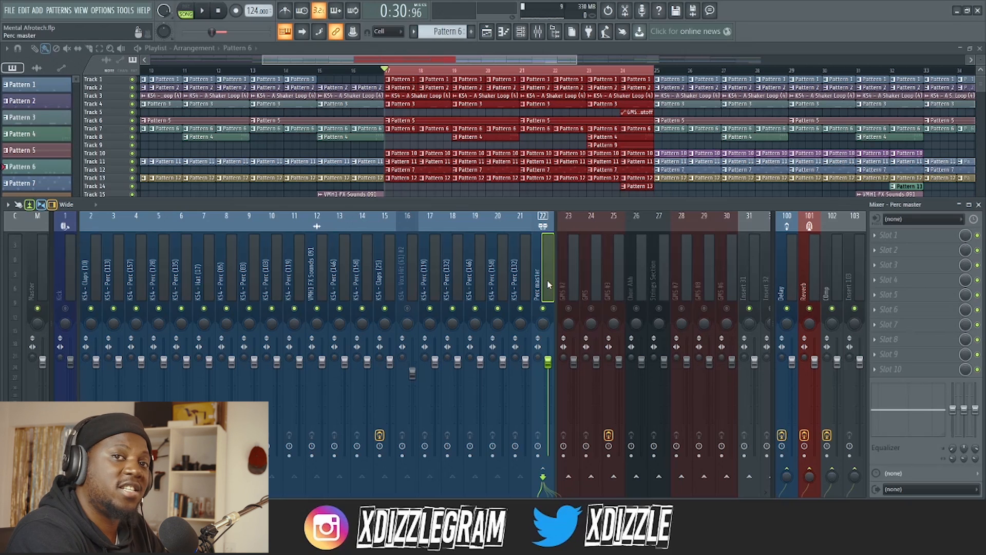
{"action": "key", "text": "space"}
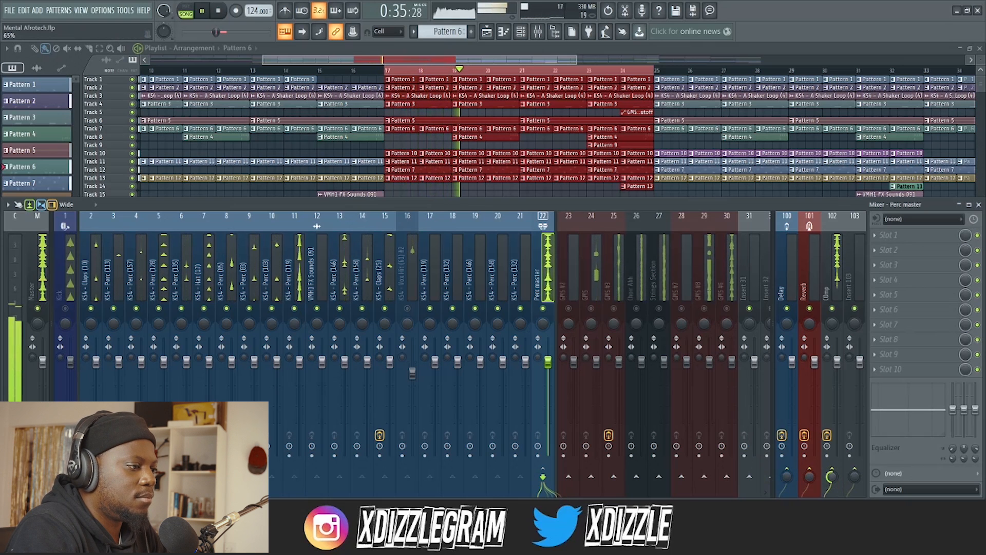
{"action": "left_click_drag", "start_coordinate": [833, 481], "coordinate": [833, 469]}
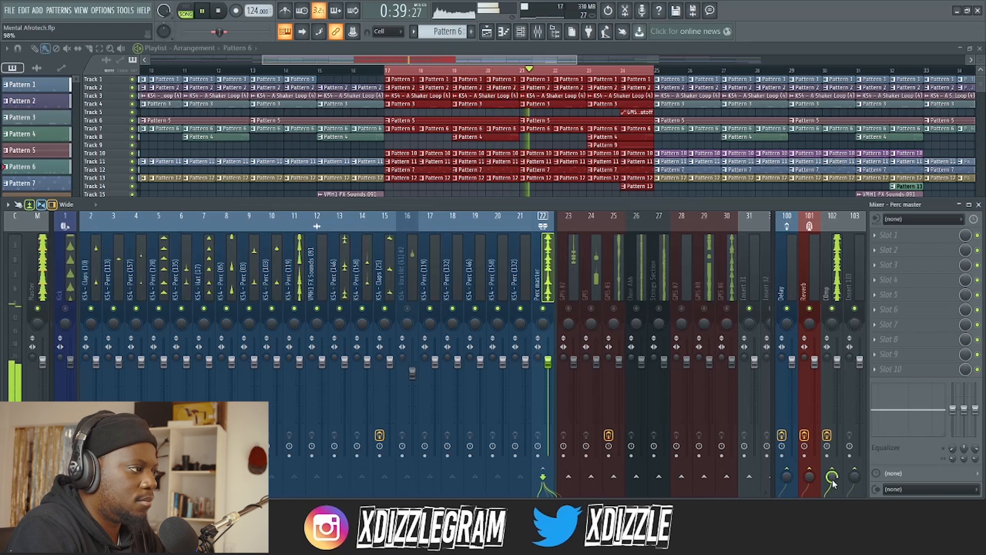
Compare the percussion with the COmp track's effects bypassed and re-enabled, and stop playback.
{"action": "left_click", "coordinate": [828, 434]}
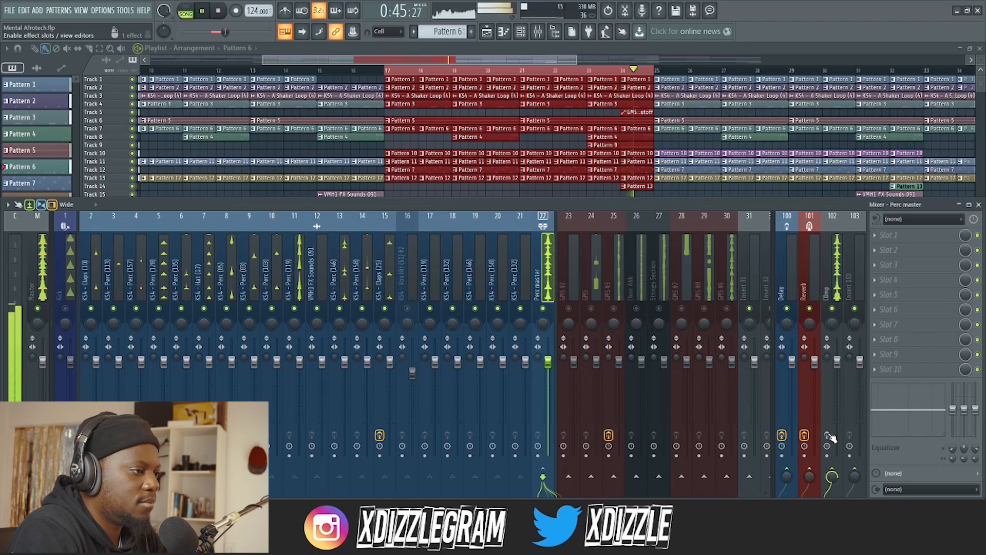
{"action": "left_click", "coordinate": [828, 435]}
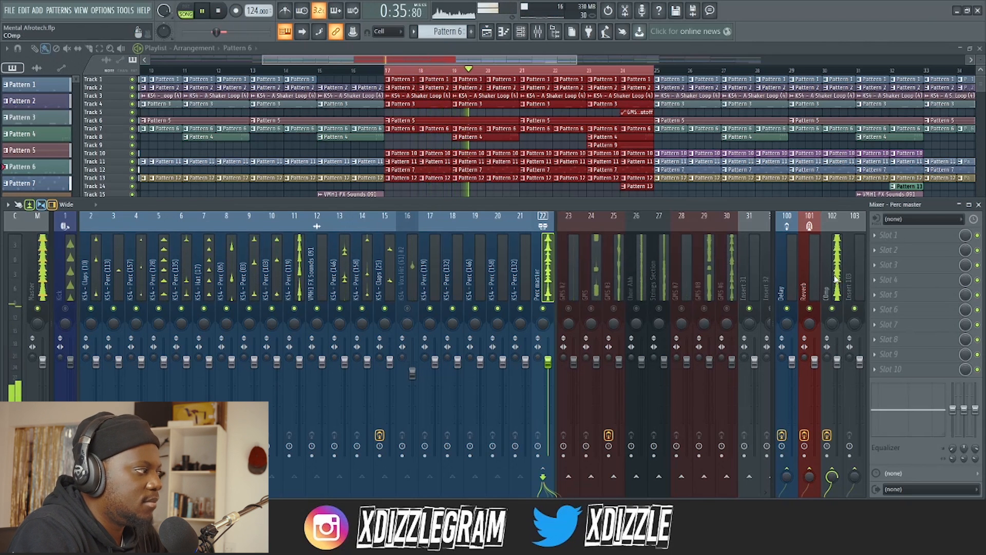
{"action": "key", "text": "space"}
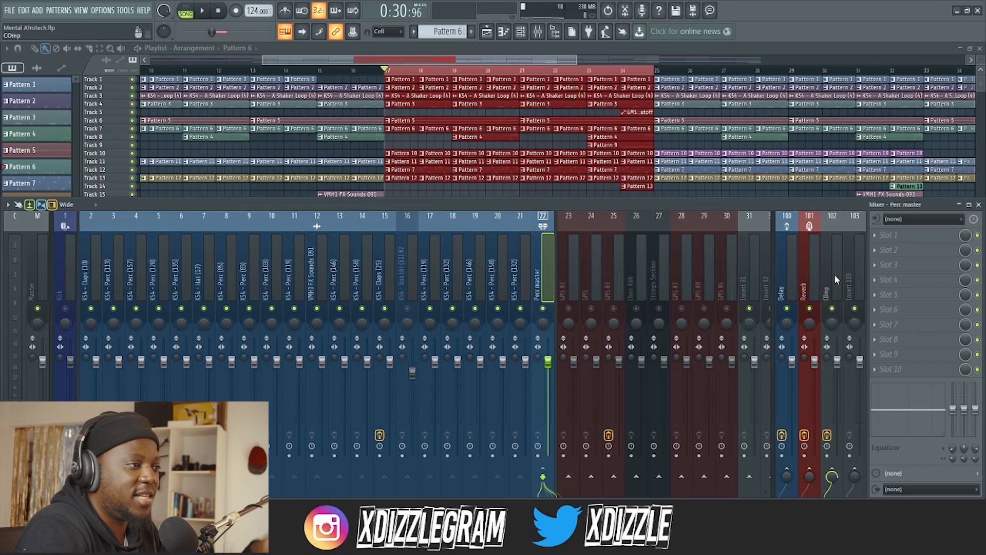
Open FabFilter Pro-C on the COmp track and examine its ratio and threshold settings.
{"action": "left_click", "coordinate": [835, 273]}
{"action": "left_click", "coordinate": [913, 250]}
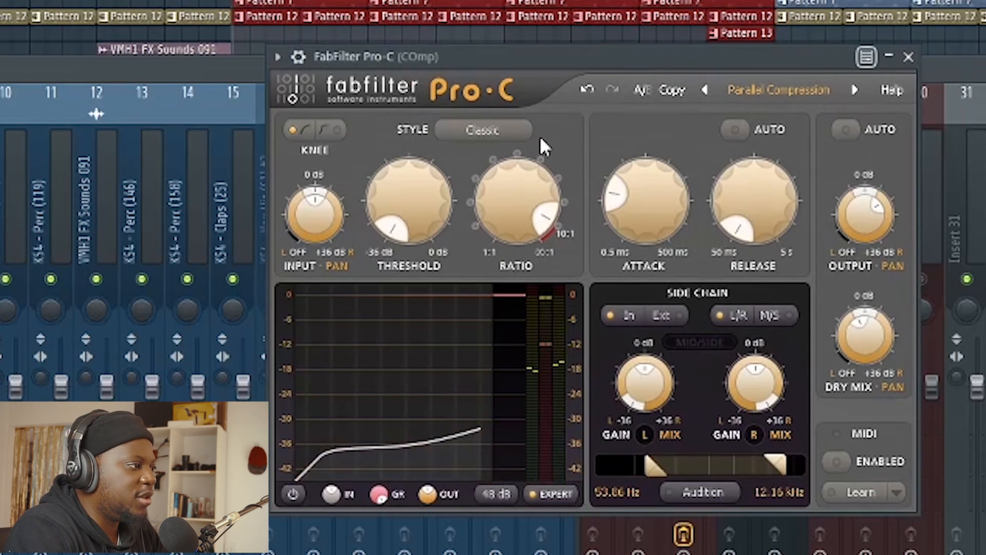
{"action": "mouse_move", "coordinate": [531, 219]}
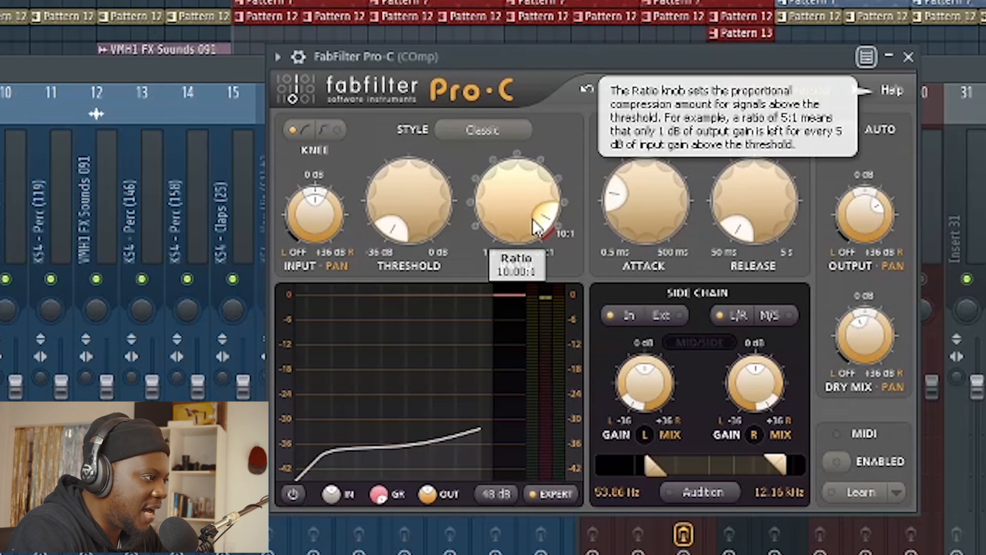
{"action": "mouse_move", "coordinate": [436, 223]}
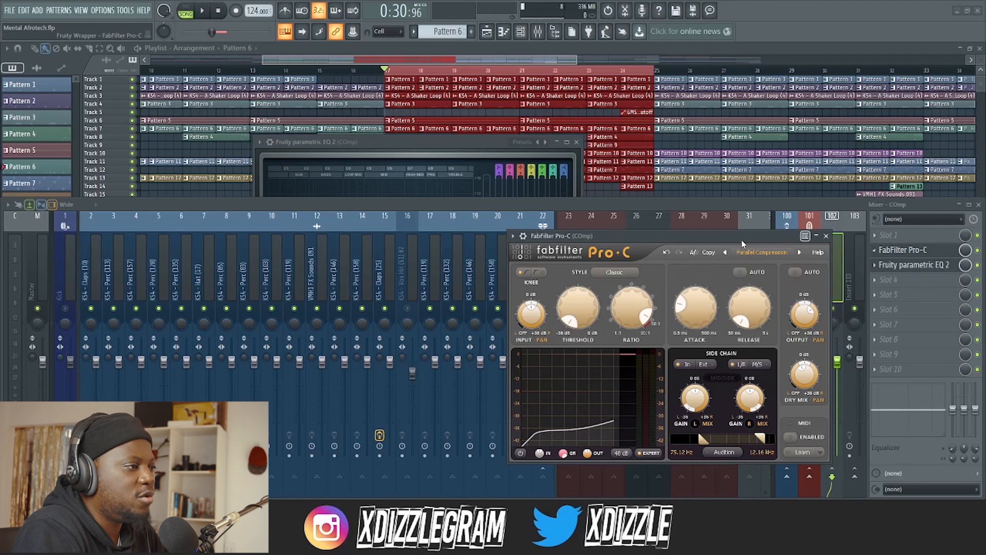
Move Fruity parametric EQ 2 down to effect slot 4 of the COmp track, leaving a gap after the compressor.
{"action": "left_click_drag", "start_coordinate": [742, 243], "coordinate": [735, 204]}
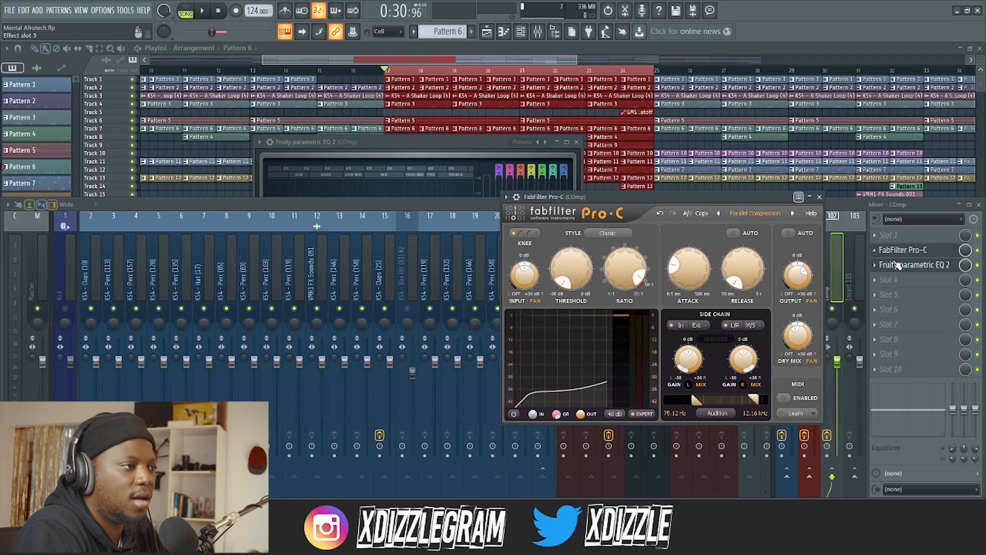
{"action": "left_click_drag", "start_coordinate": [896, 265], "coordinate": [901, 280]}
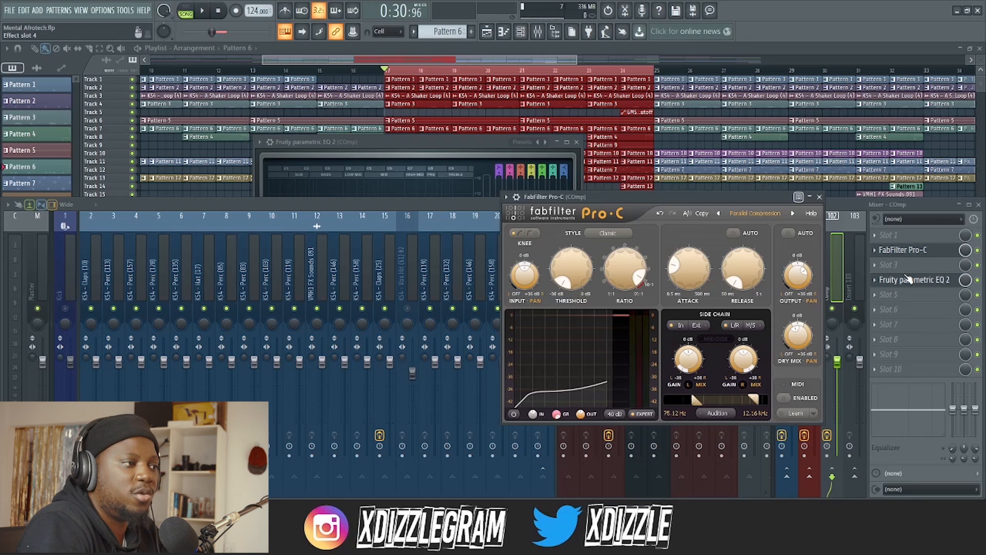
Apply the 30Hz + 18kHz cut preset to Fruity parametric EQ 2 and narrow its passband from both the low and high ends.
{"action": "left_click", "coordinate": [908, 279]}
{"action": "left_click", "coordinate": [908, 279]}
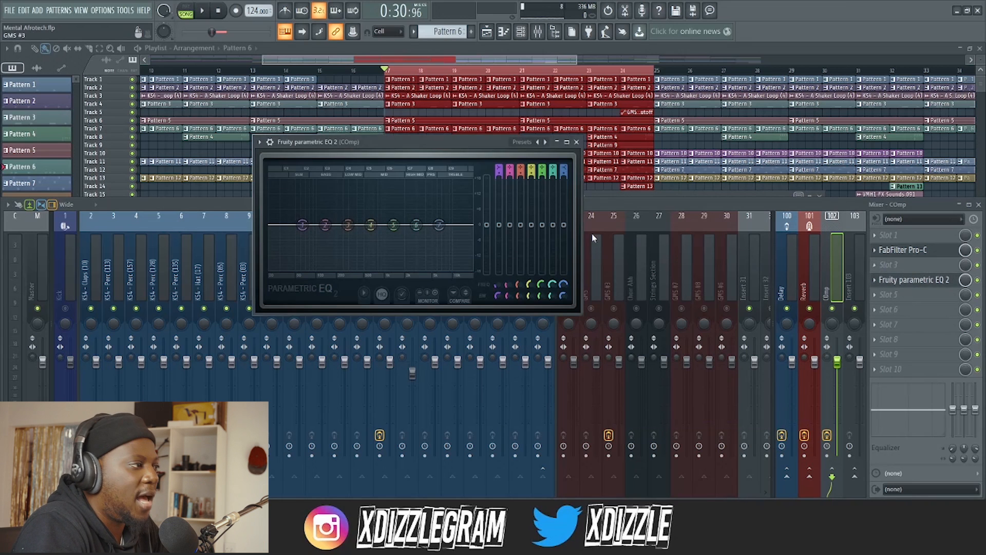
{"action": "left_click", "coordinate": [545, 142]}
{"action": "left_click", "coordinate": [571, 188]}
{"action": "left_click_drag", "start_coordinate": [432, 139], "coordinate": [586, 165]}
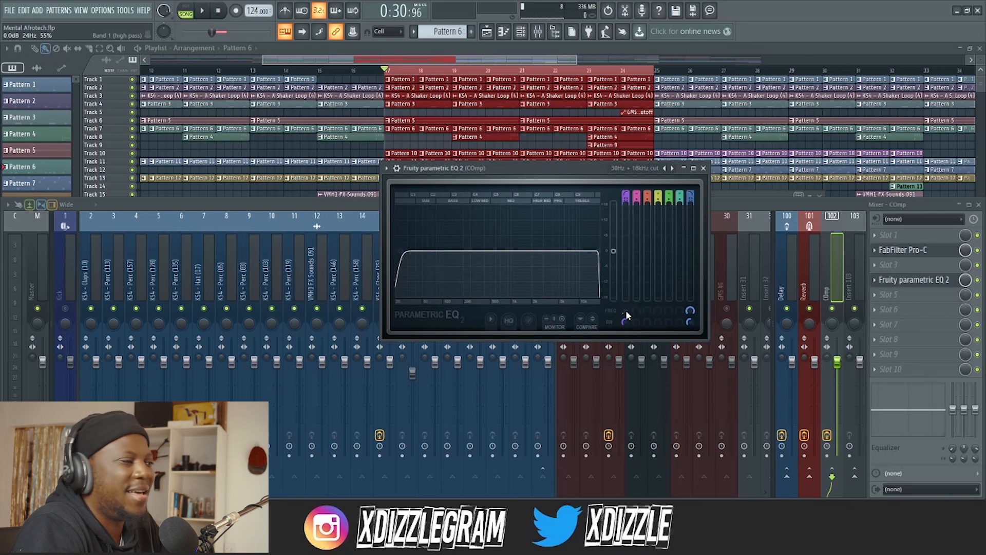
{"action": "left_click_drag", "start_coordinate": [627, 316], "coordinate": [627, 297]}
{"action": "left_click_drag", "start_coordinate": [690, 311], "coordinate": [690, 324]}
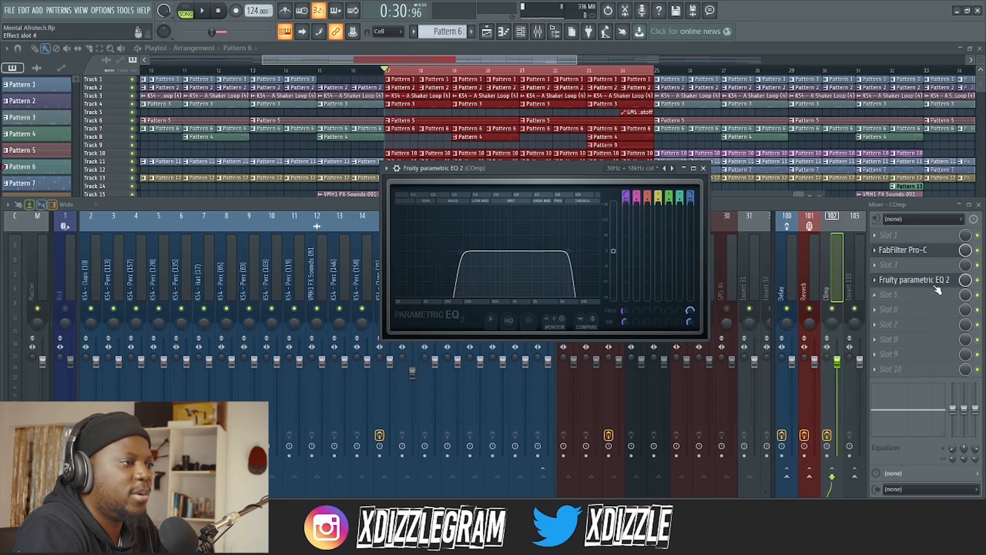
Bring the COmp track's FabFilter Pro-C window back into view to examine its side-chain filter range.
{"action": "left_click", "coordinate": [924, 252]}
{"action": "left_click", "coordinate": [925, 252]}
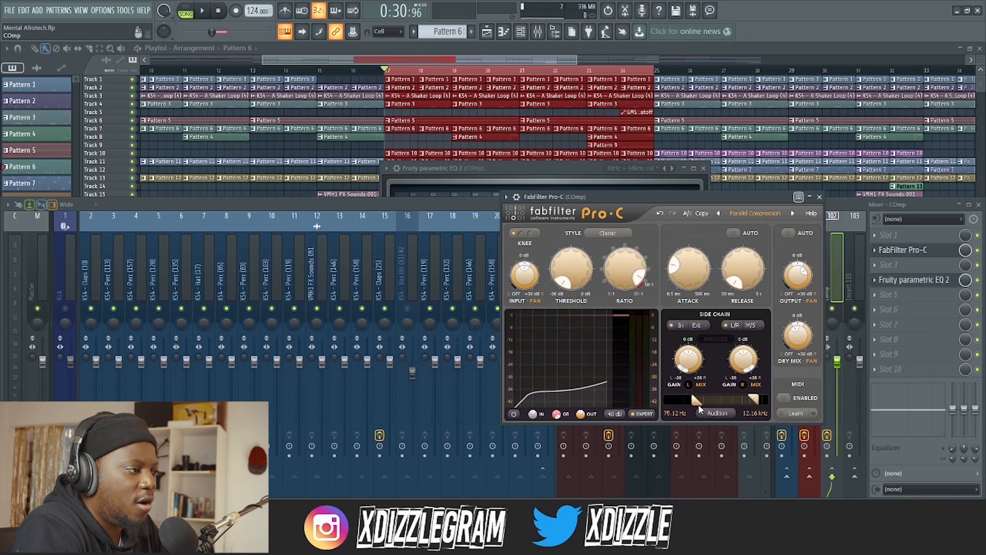
{"action": "left_click_drag", "start_coordinate": [673, 192], "coordinate": [654, 180]}
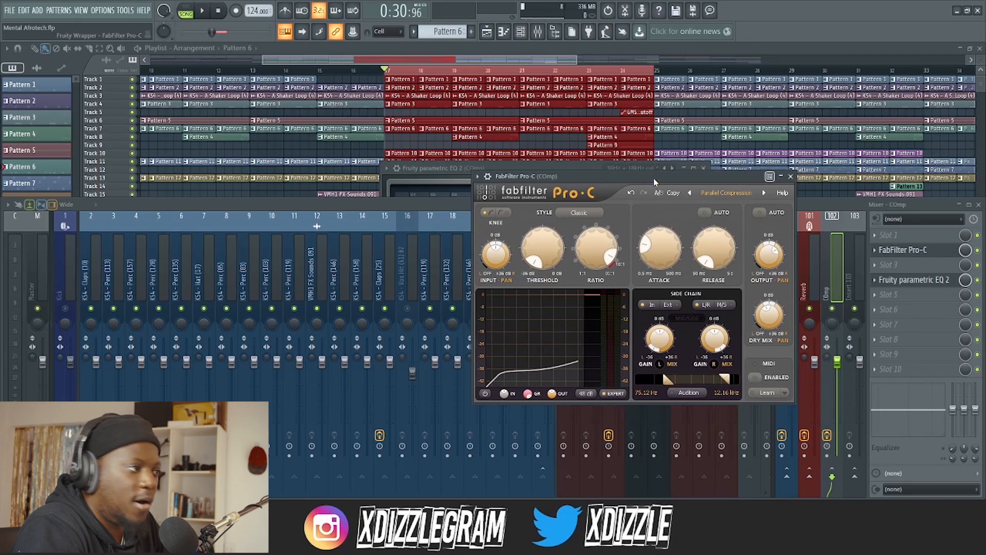